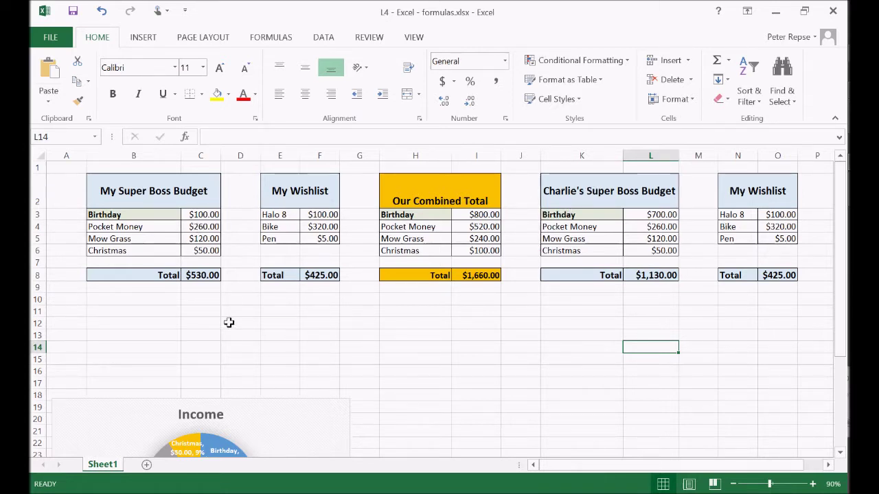
- Enter a bold 'Last Person to Edit' label in B11
click(155, 312)
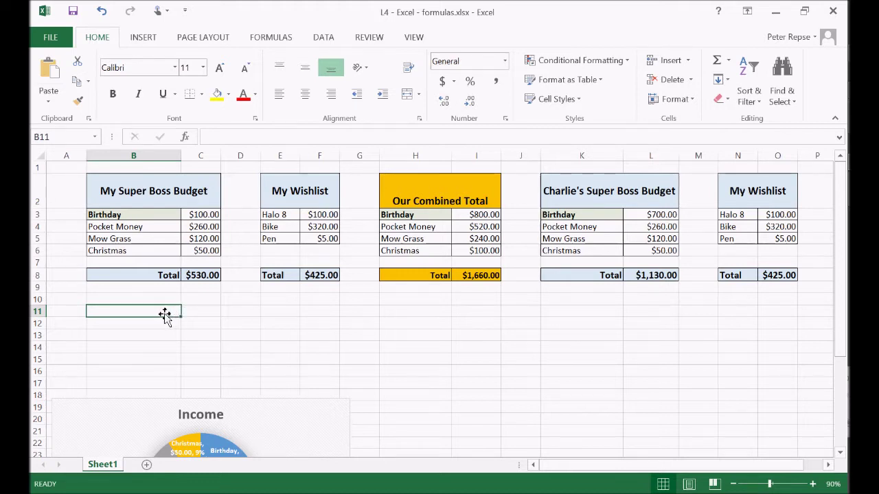
text(Last)
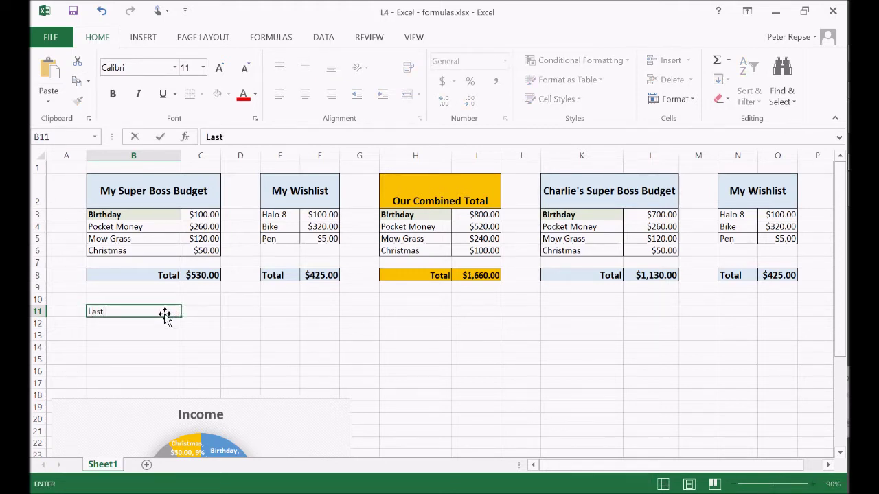
text( Person to Edit)
key(Return)
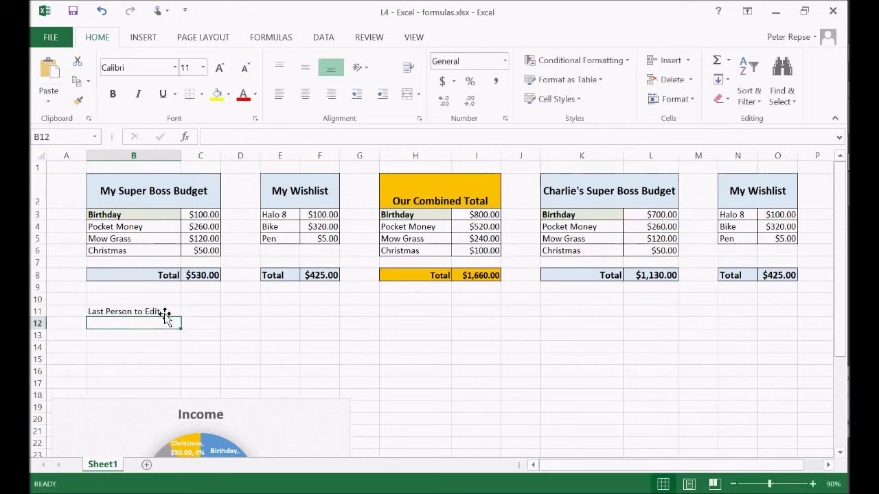
click(153, 309)
click(113, 94)
- Apply All Borders to B11:B12
mouse_move(153, 314)
mouse_down()
mouse_move(172, 310)
mouse_move(162, 324)
mouse_up()
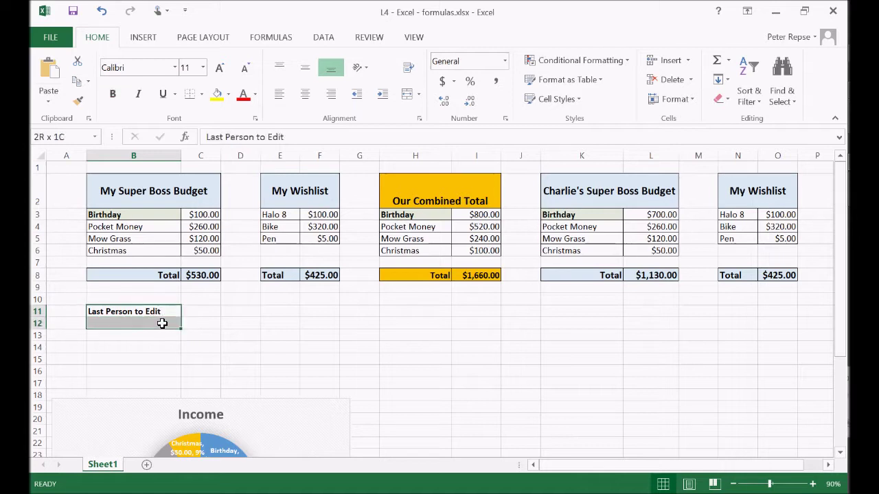
click(203, 94)
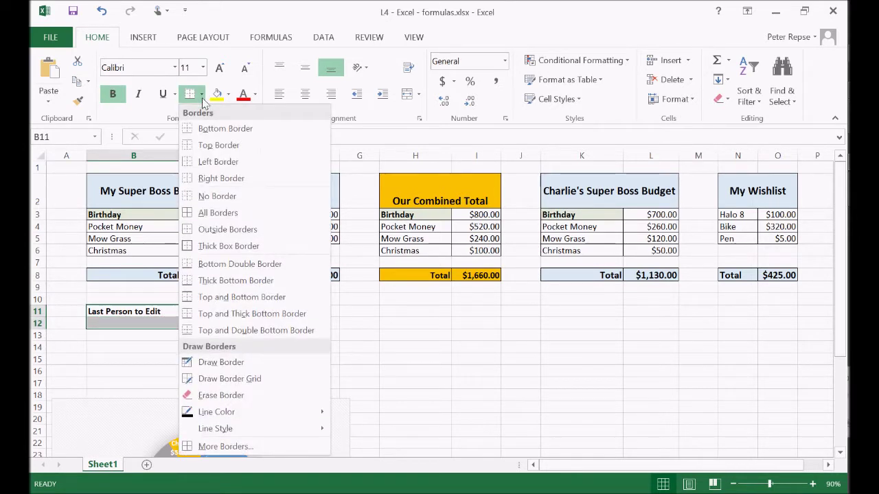
click(221, 213)
click(275, 369)
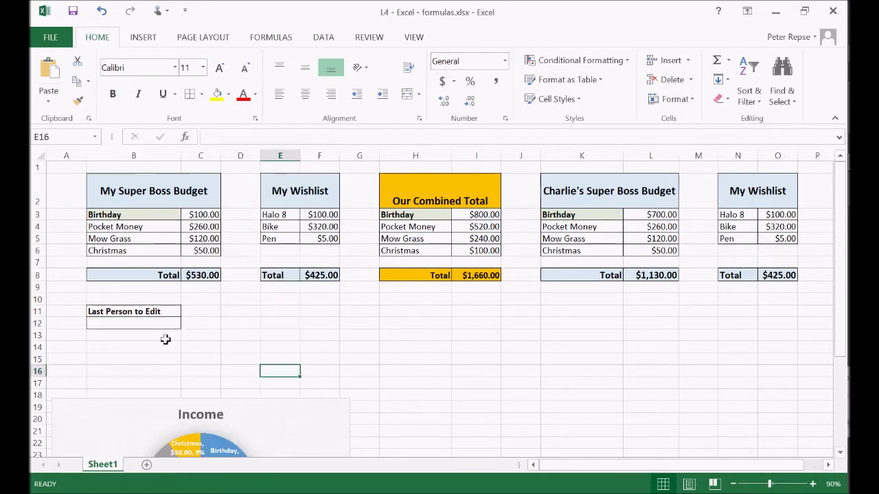
- Fill the B11 label cell yellow
click(147, 310)
click(227, 94)
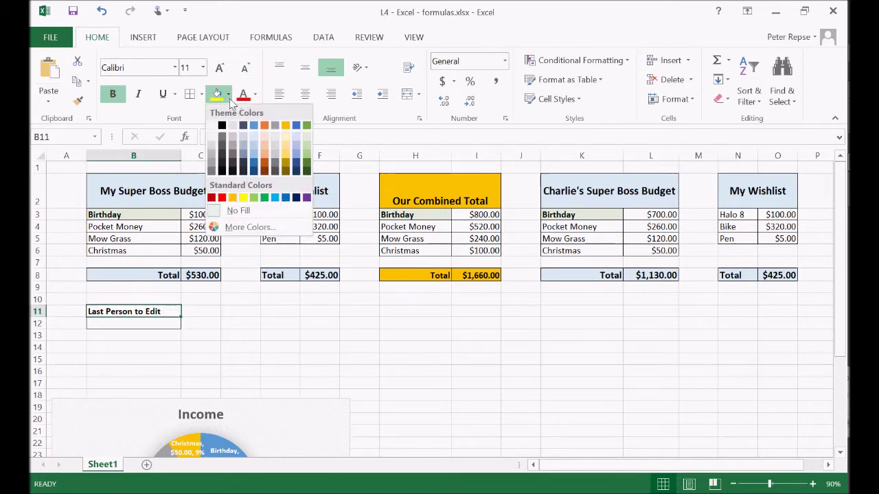
click(243, 197)
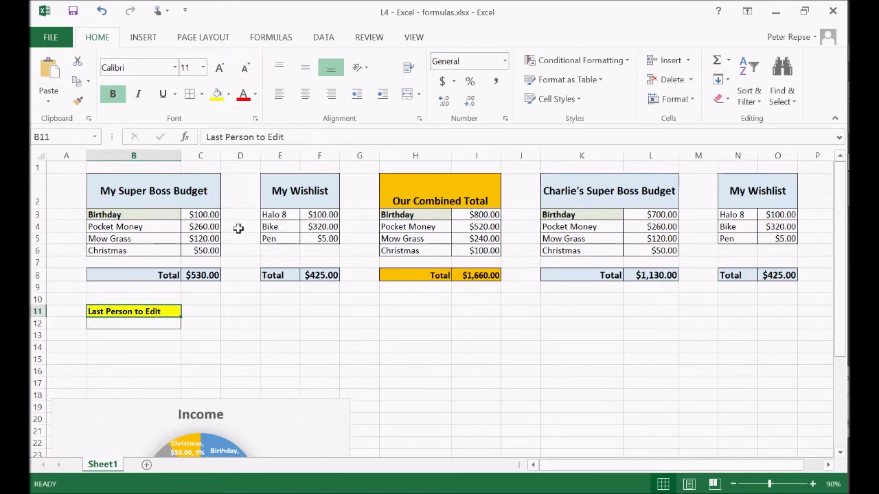
key(Right)
click(170, 324)
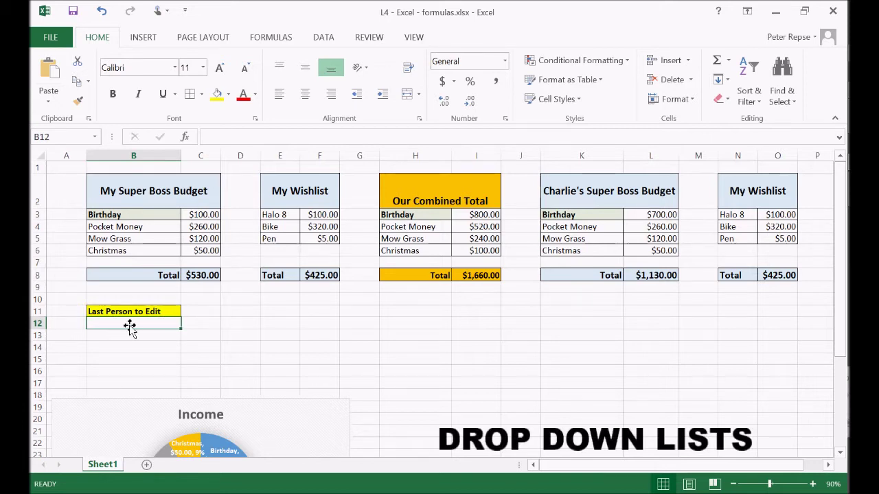
click(323, 37)
- Give B12 a List validation drop-down sourced from =$B$3:$B$6, then test it
click(577, 101)
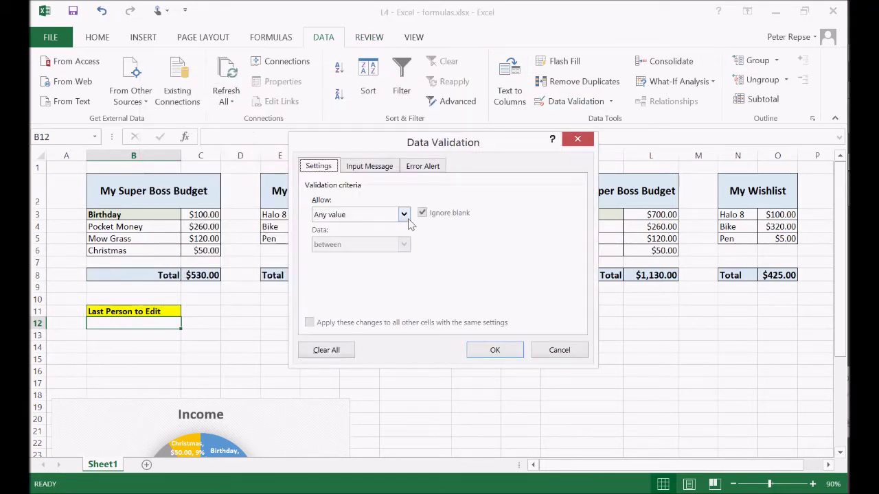
click(403, 215)
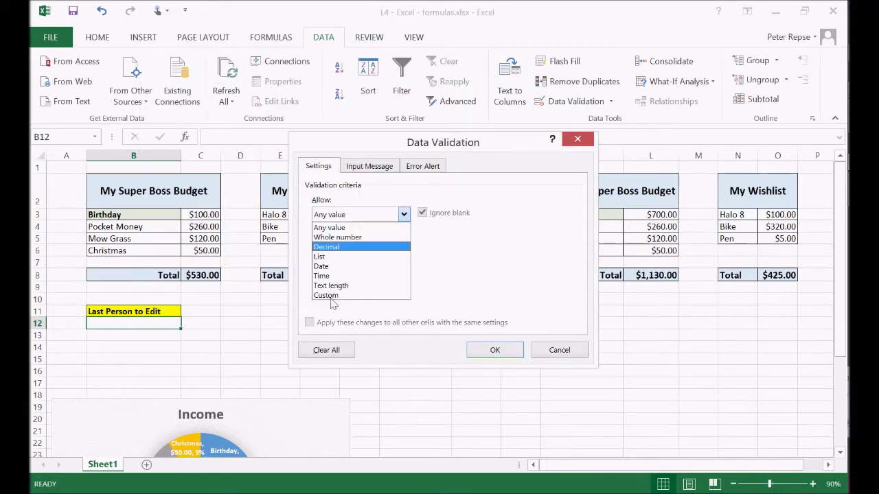
click(322, 257)
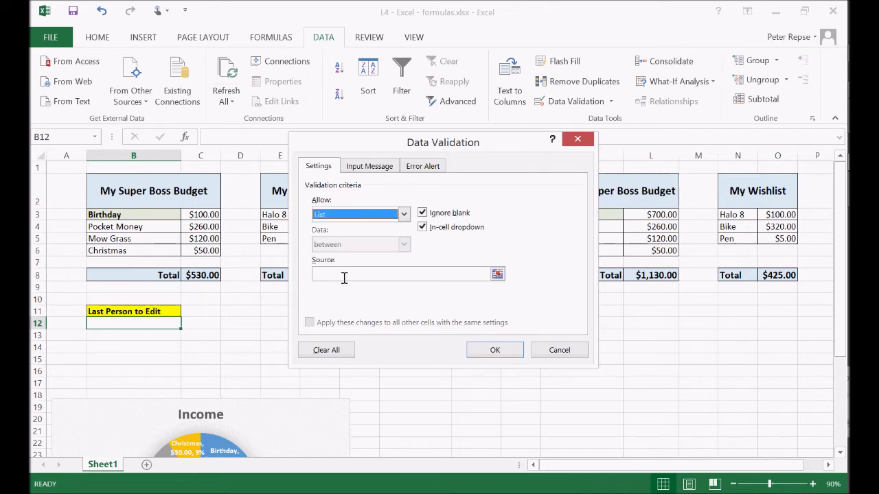
click(344, 275)
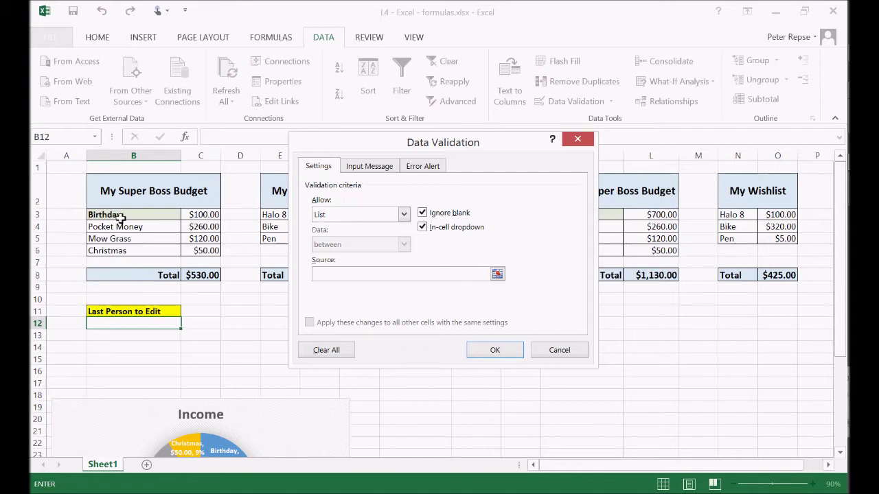
drag(120, 214, 123, 251)
click(495, 350)
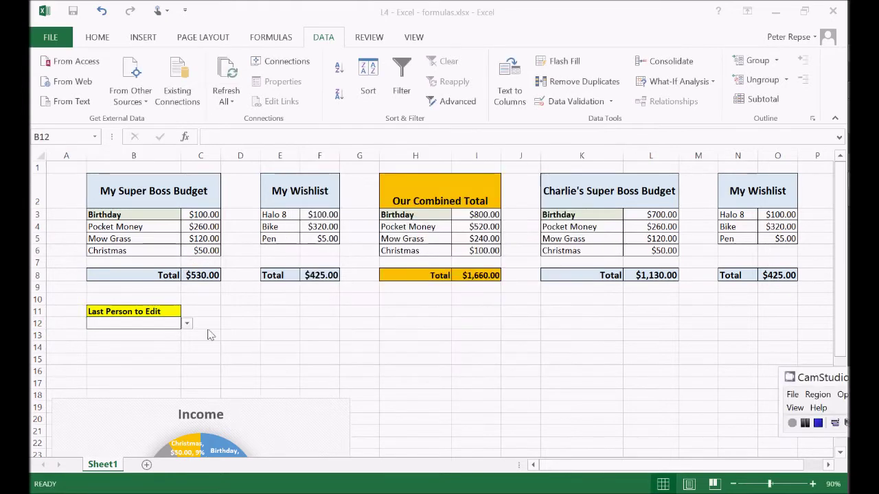
click(187, 324)
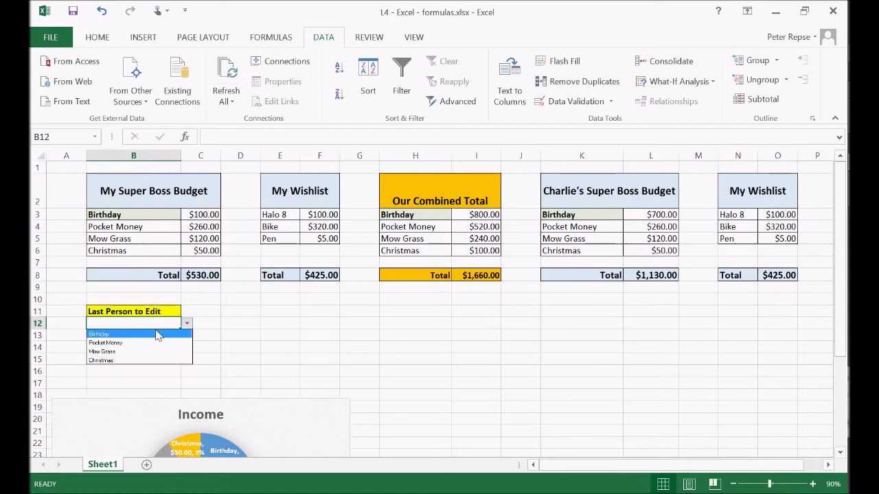
click(233, 327)
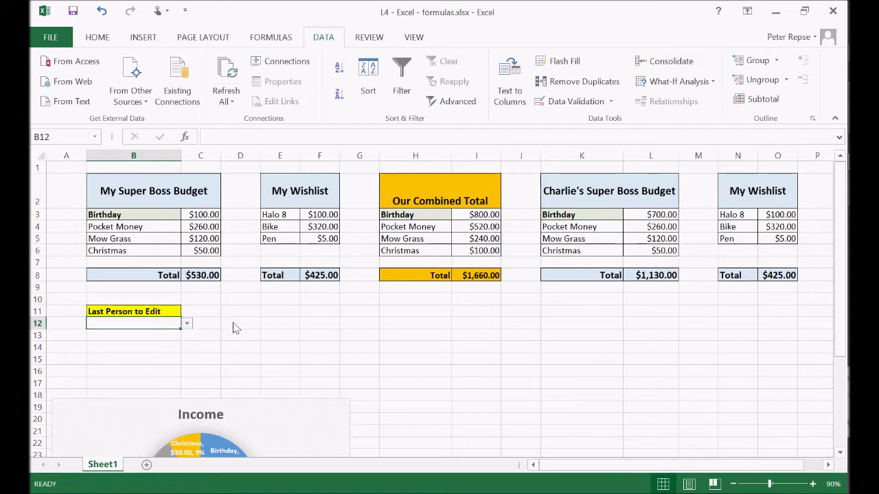
click(580, 104)
- Replace B12's =$B$3:$B$6 list source with two comma-separated editor names
click(361, 273)
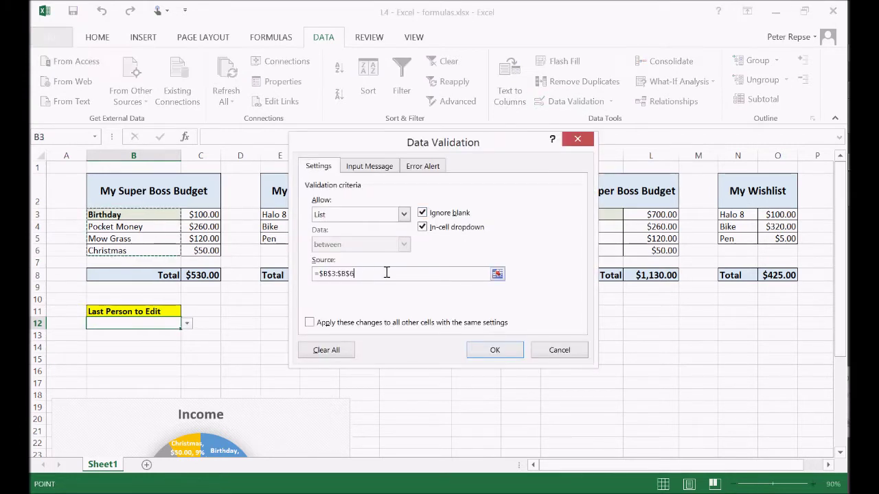
double_click(314, 274)
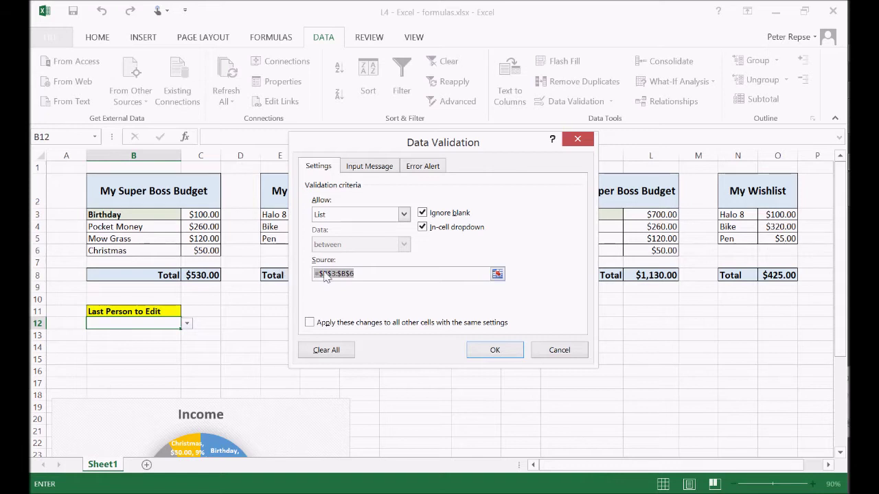
key(BackSpace)
key(BackSpace)
key(BackSpace)
key(BackSpace)
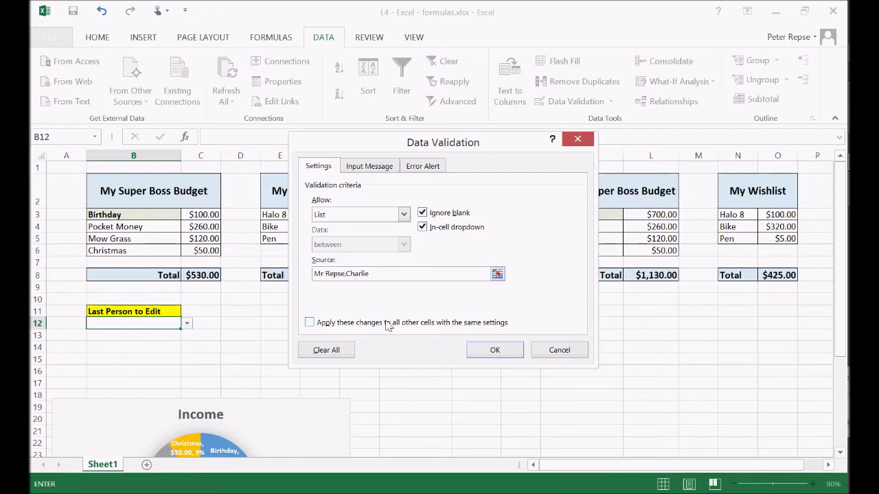
click(495, 351)
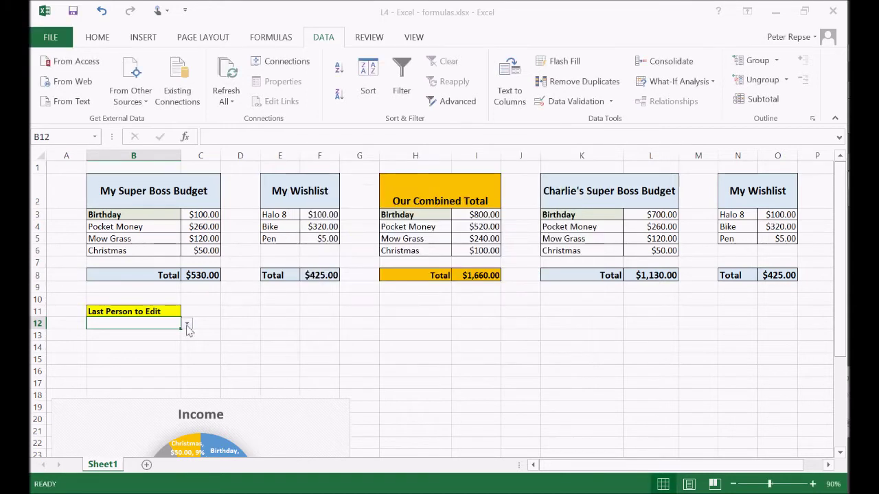
- Try both names in the B12 drop-down, keep the second one, and select H11:I11
click(187, 324)
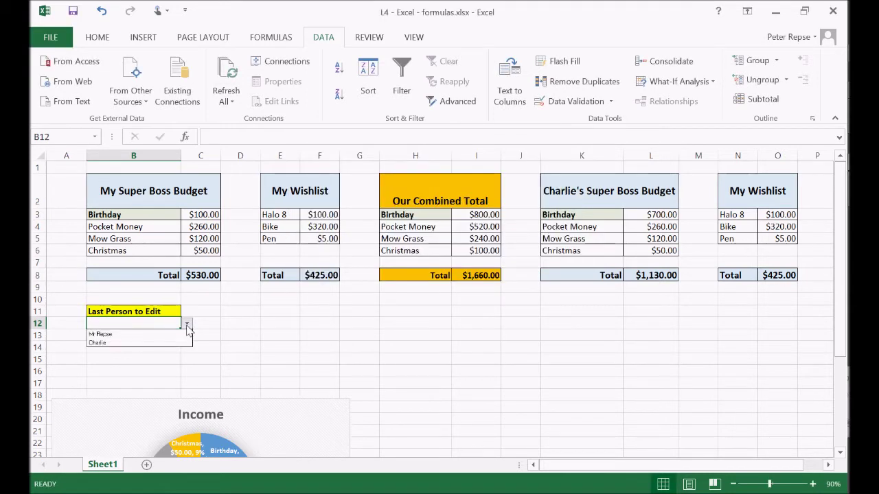
click(110, 343)
click(186, 323)
click(156, 334)
click(186, 324)
click(124, 342)
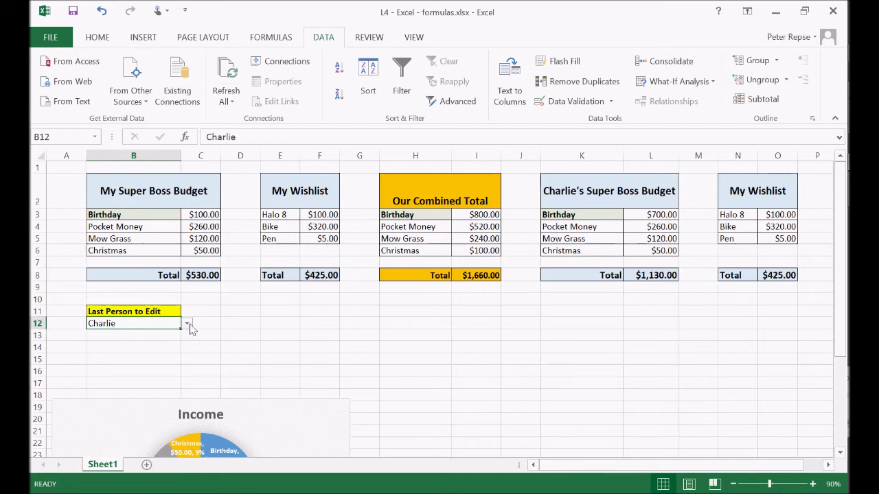
click(186, 324)
click(270, 331)
click(270, 331)
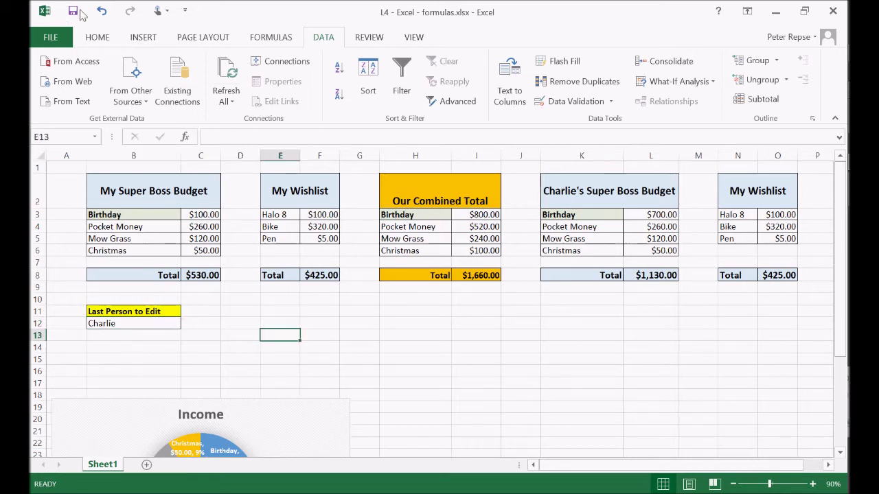
click(227, 335)
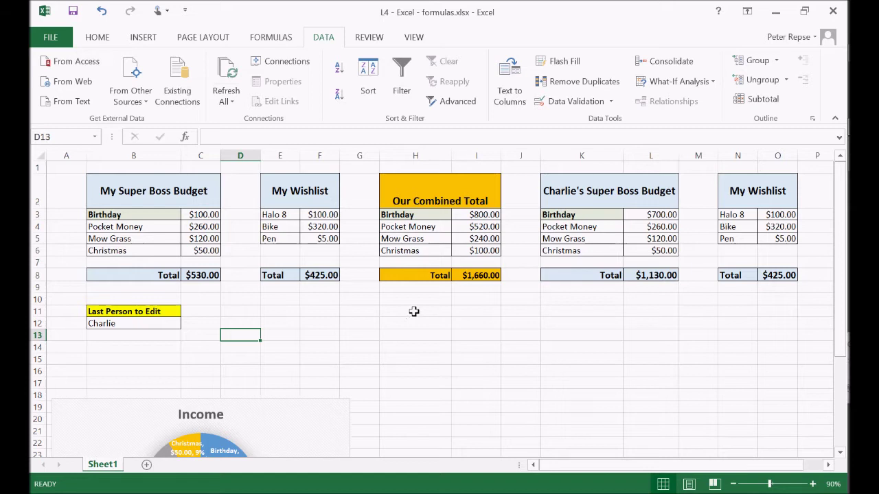
click(413, 312)
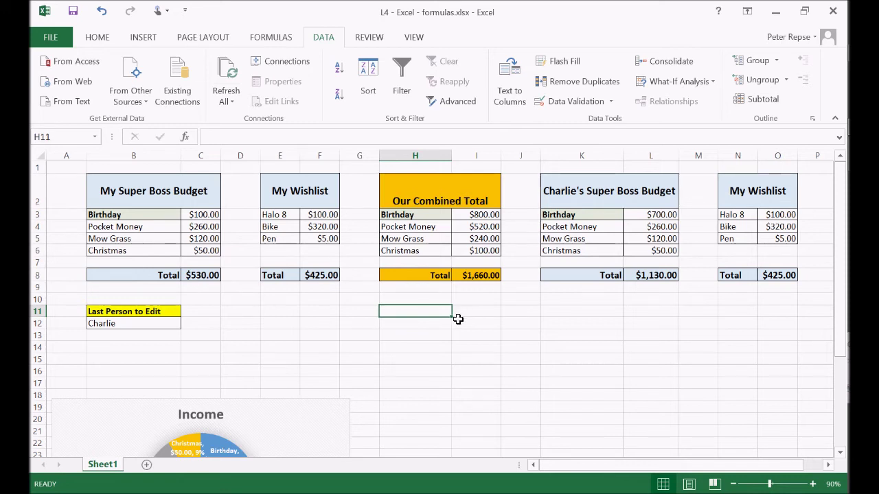
drag(440, 312, 480, 312)
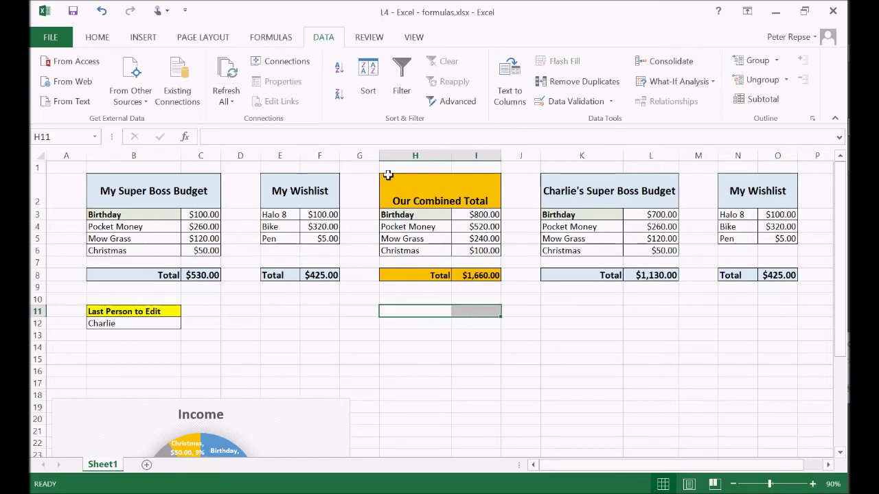
- Merge H11:I11 into a yellow-filled 'Our Target is Reached?' heading
click(97, 37)
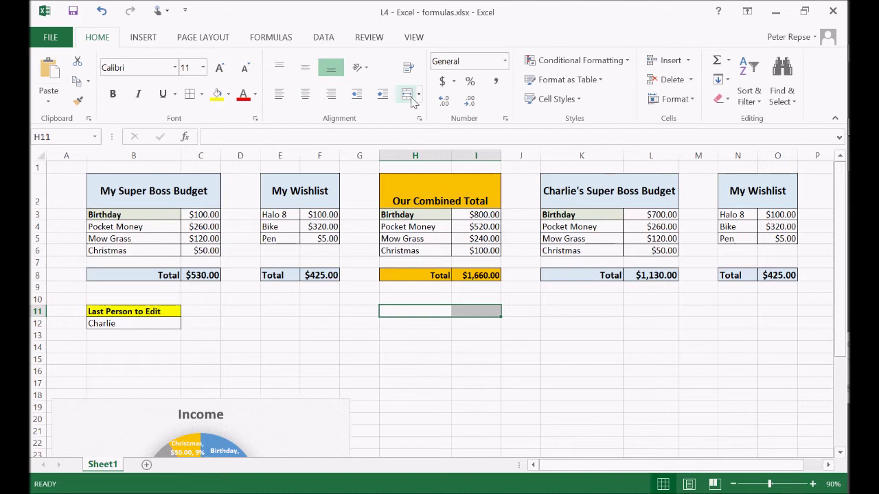
click(405, 94)
text(O)
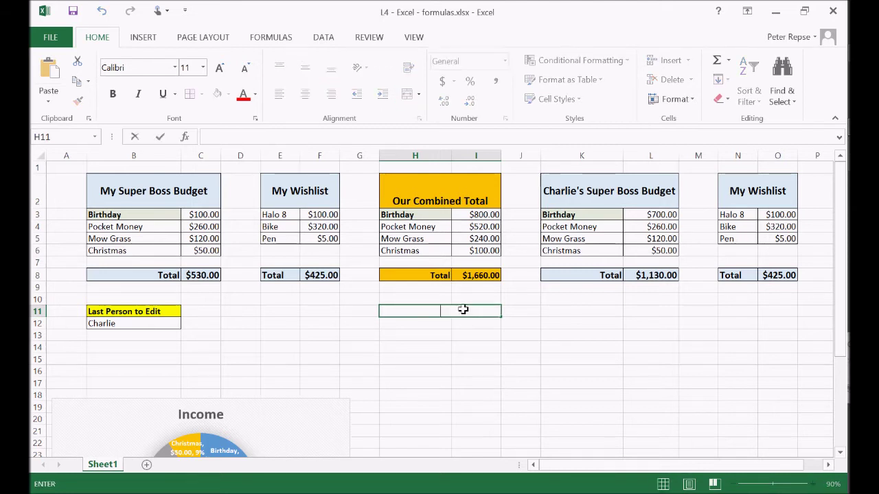
text(ur Tar)
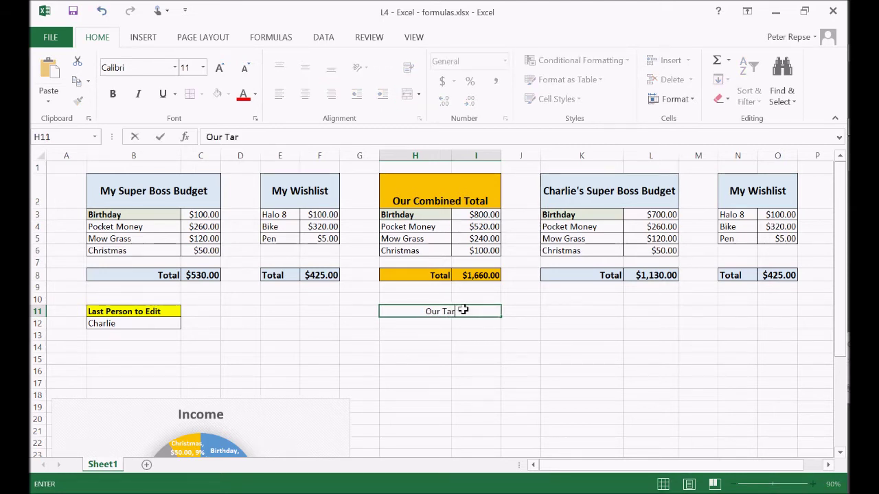
text(get is reached?)
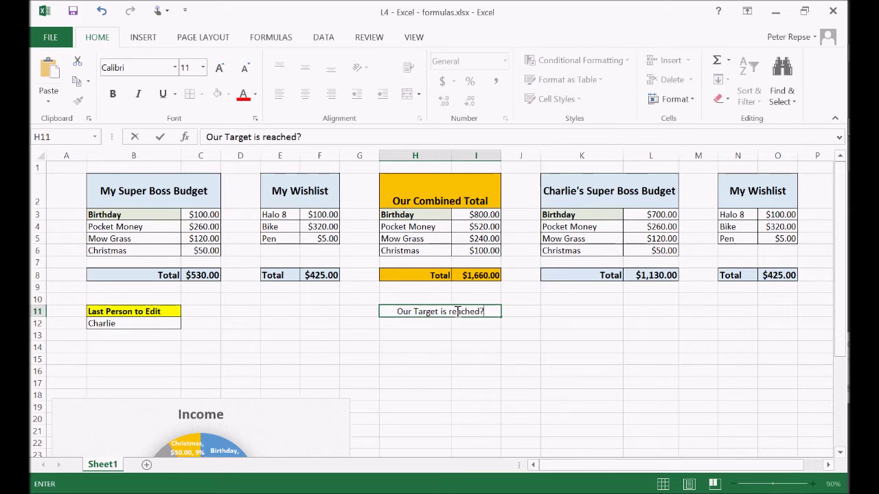
key(BackSpace)
text(R)
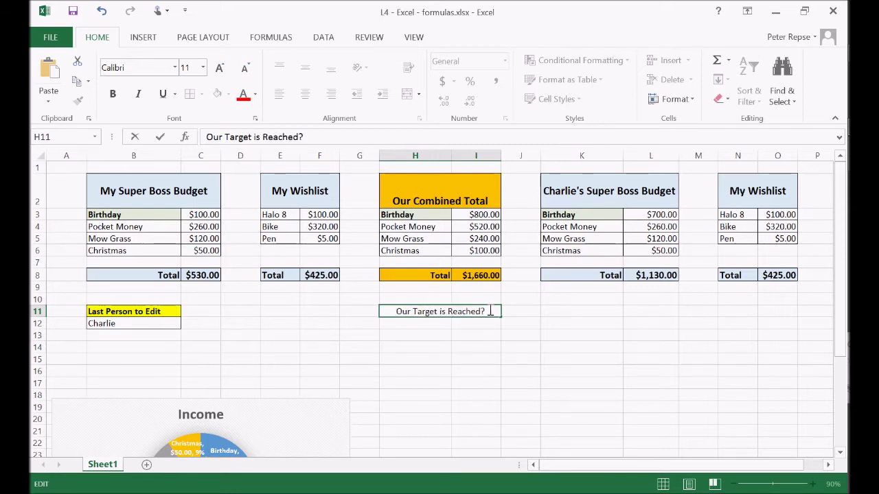
click(463, 345)
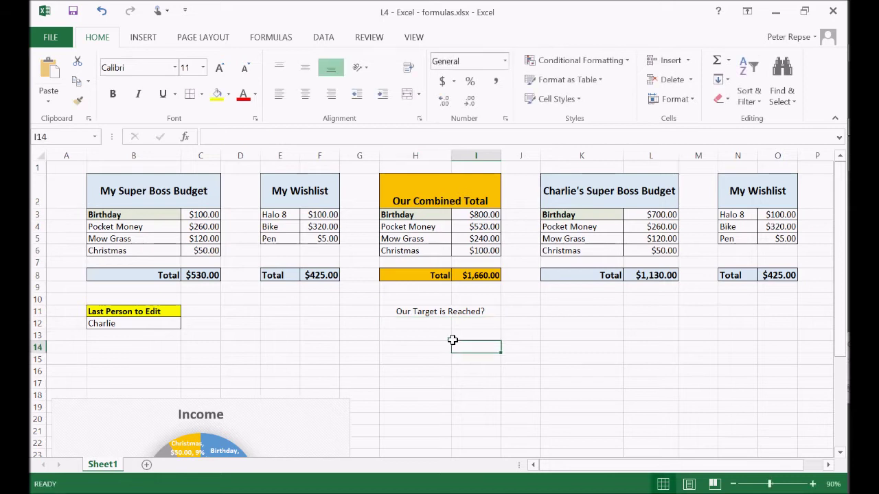
click(488, 311)
click(217, 94)
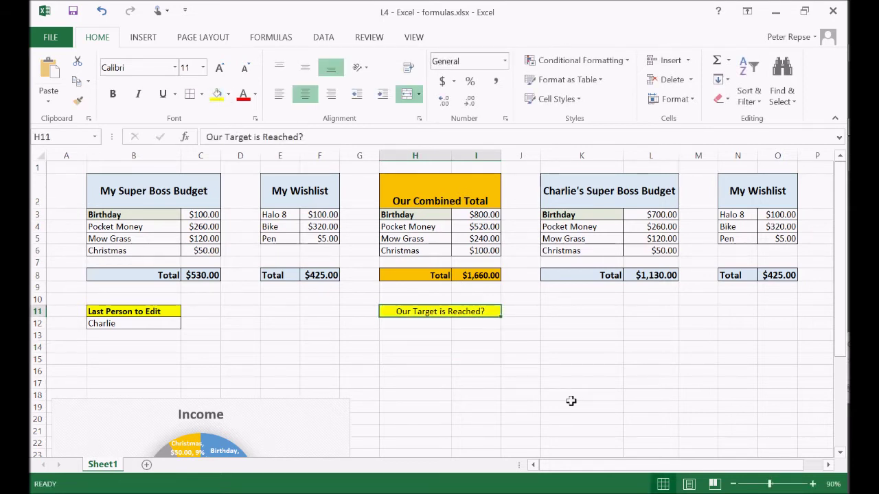
- Merge H12:I12, add All Borders to H11:I12, and bold the heading
drag(470, 324, 392, 323)
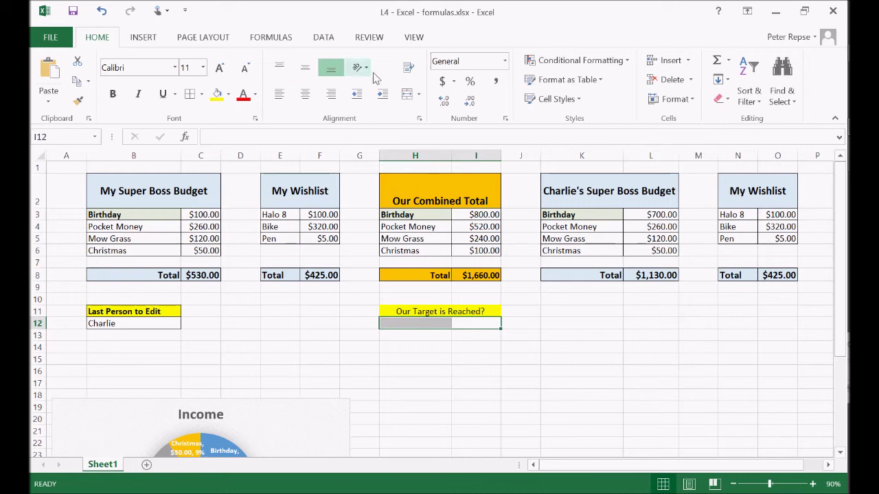
click(473, 380)
drag(417, 310, 418, 323)
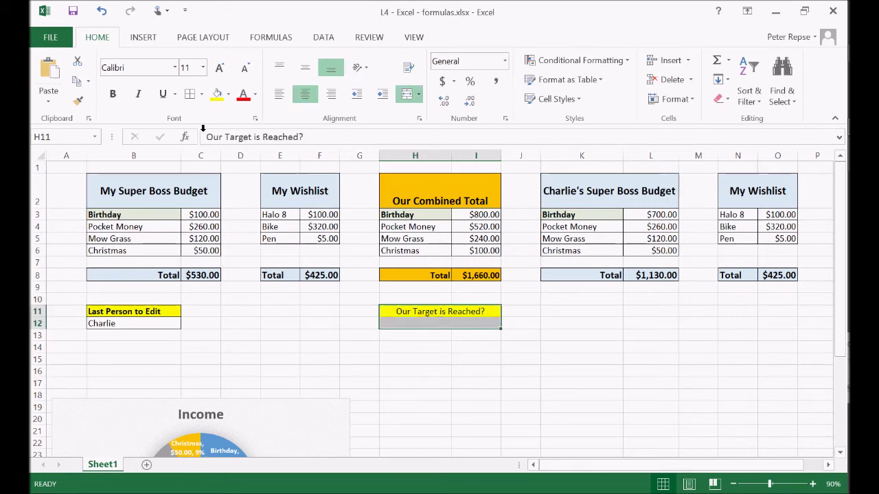
click(189, 94)
click(471, 368)
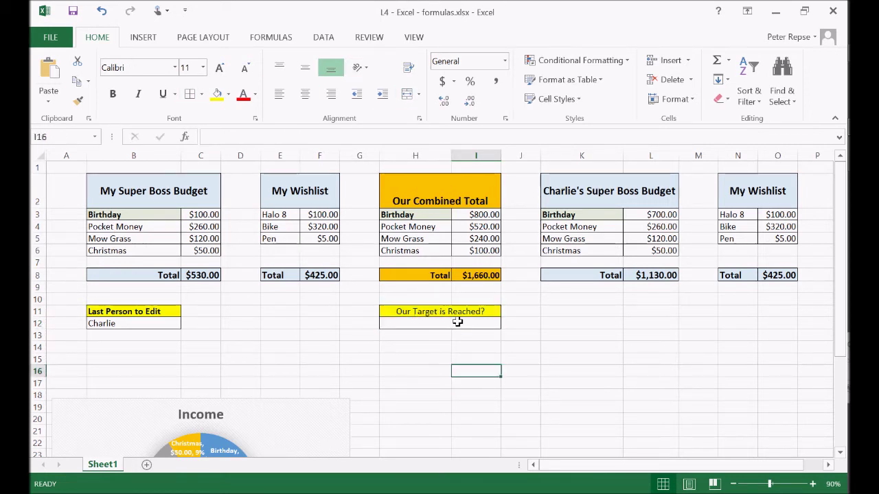
click(466, 311)
key(ctrl+b)
click(464, 322)
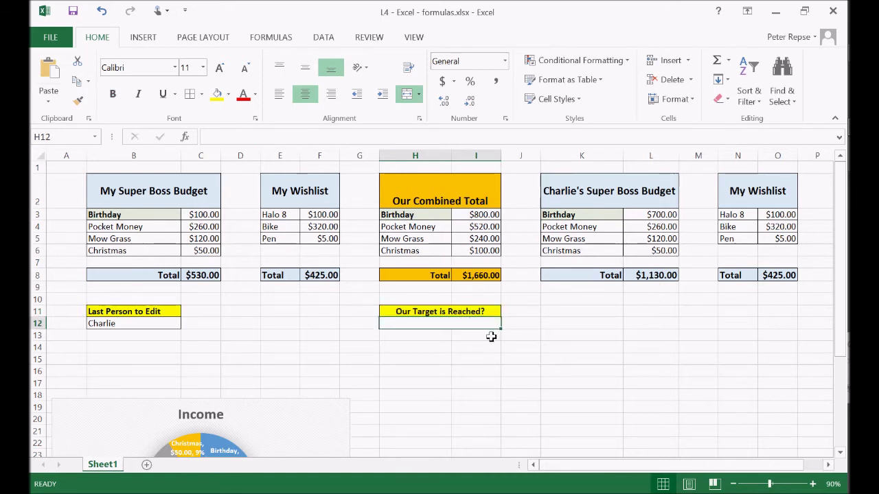
- Enter =IF(I8>1999,"Yes","No") in the merged H12 cell, which displays No
text(=)
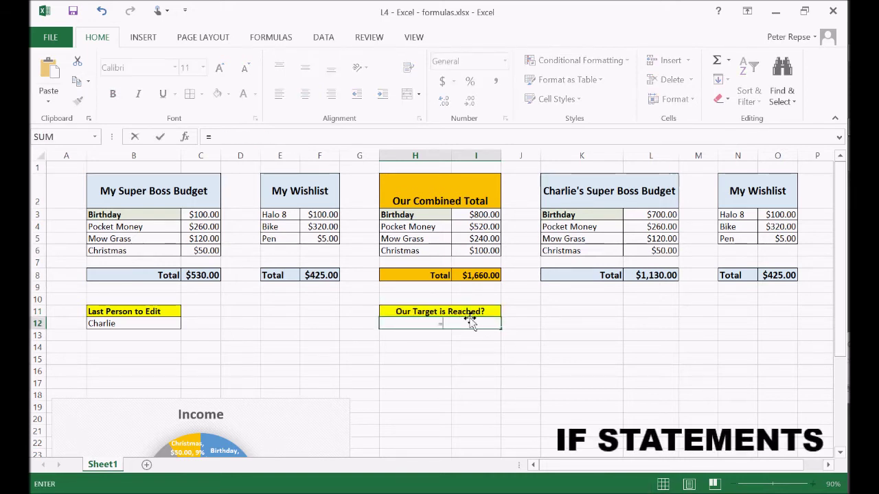
text(if)
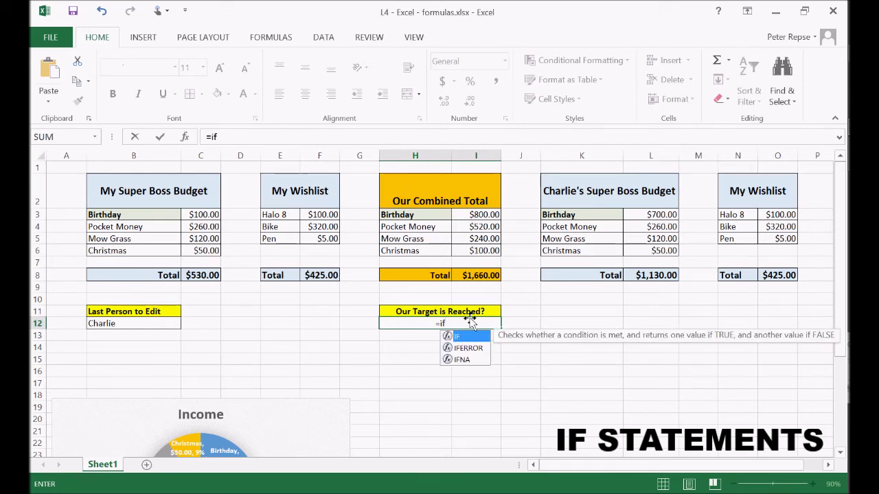
text(()
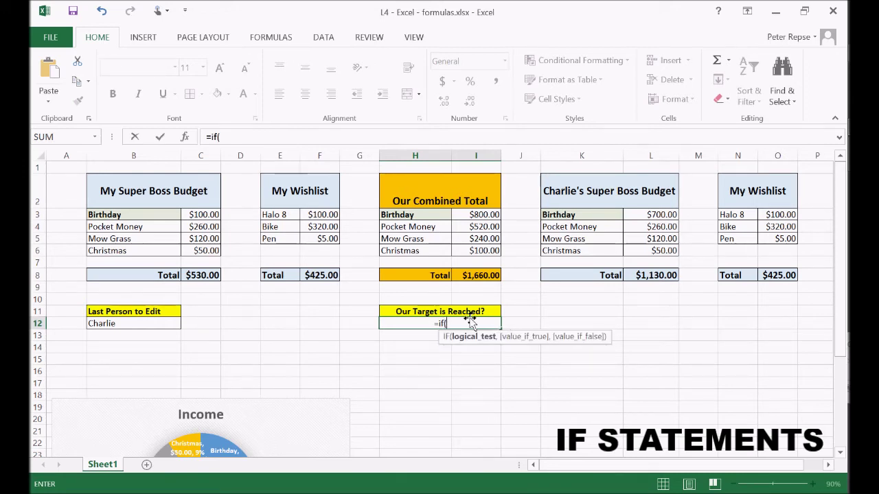
click(478, 275)
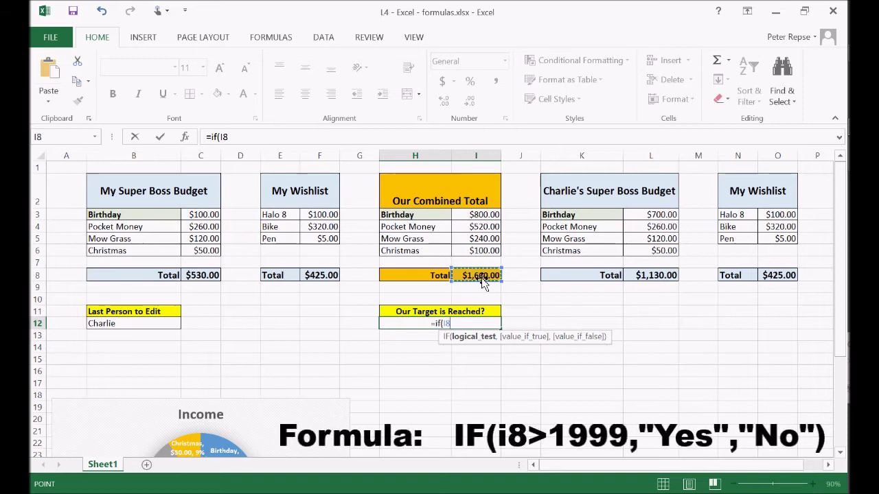
text(>)
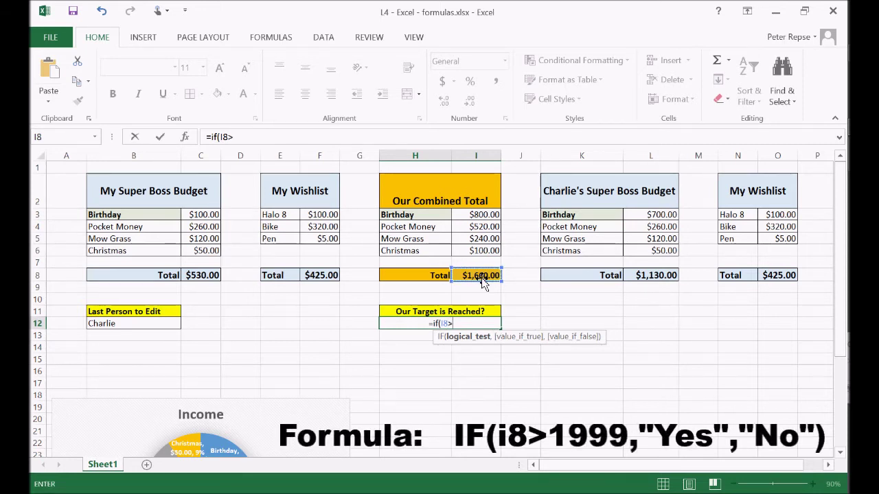
text(1)
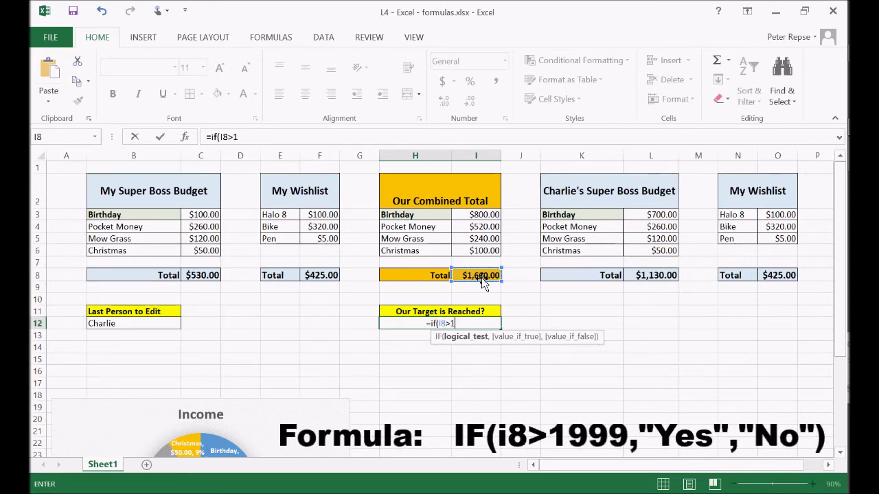
text(999)
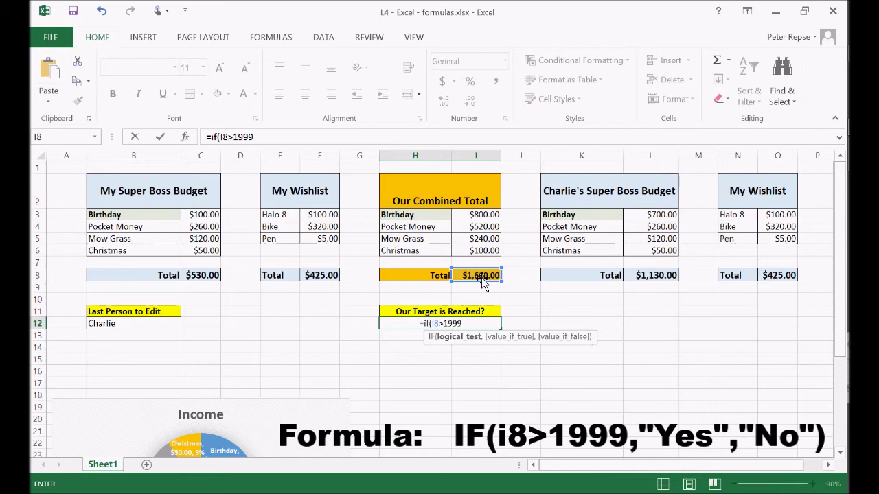
text(,)
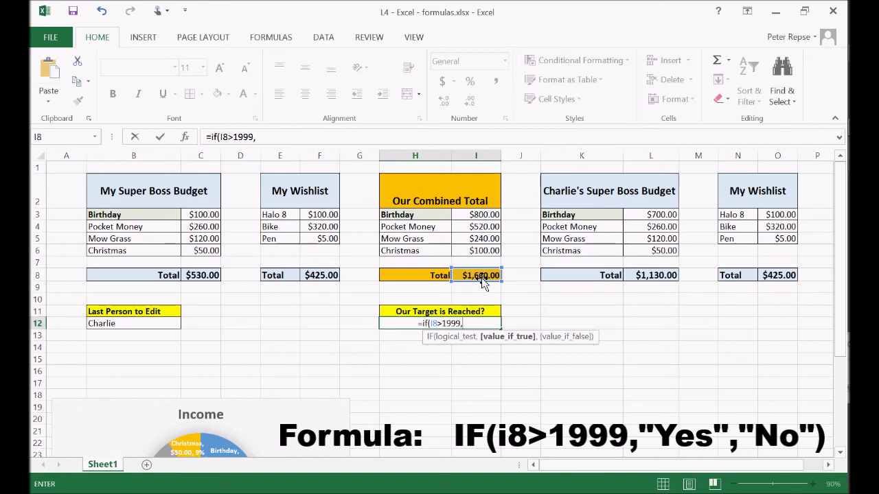
text(")
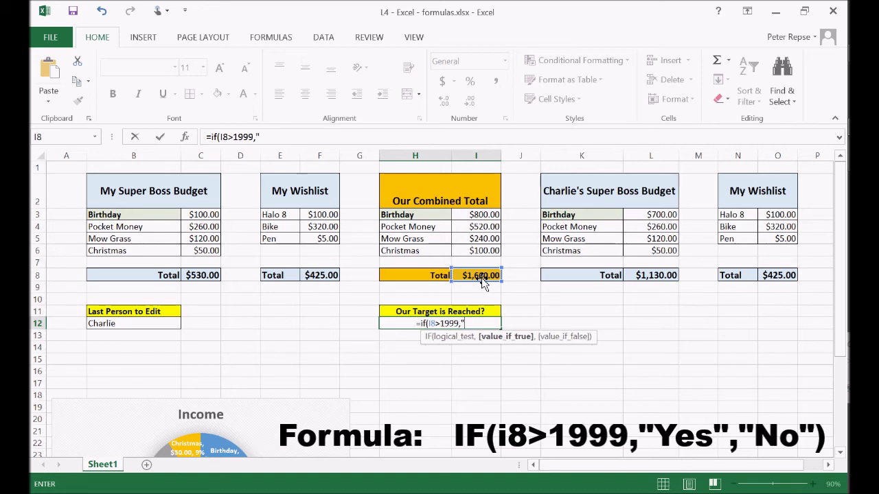
text(Yes)
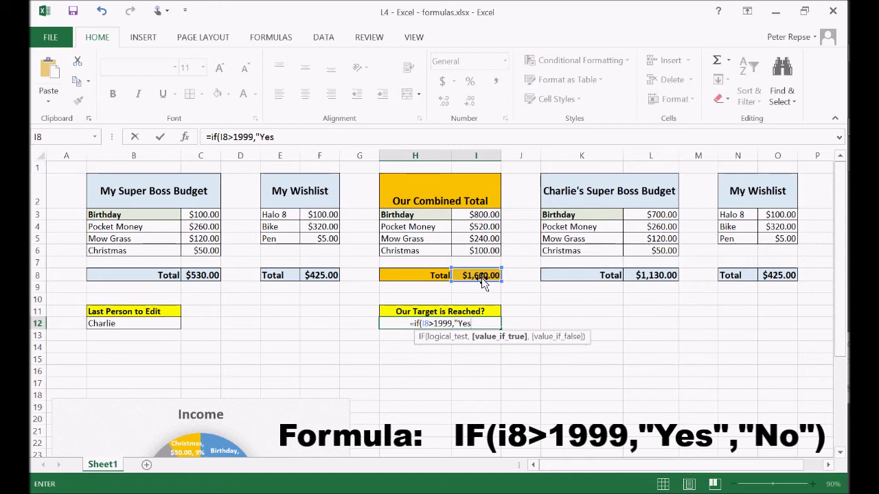
text(")
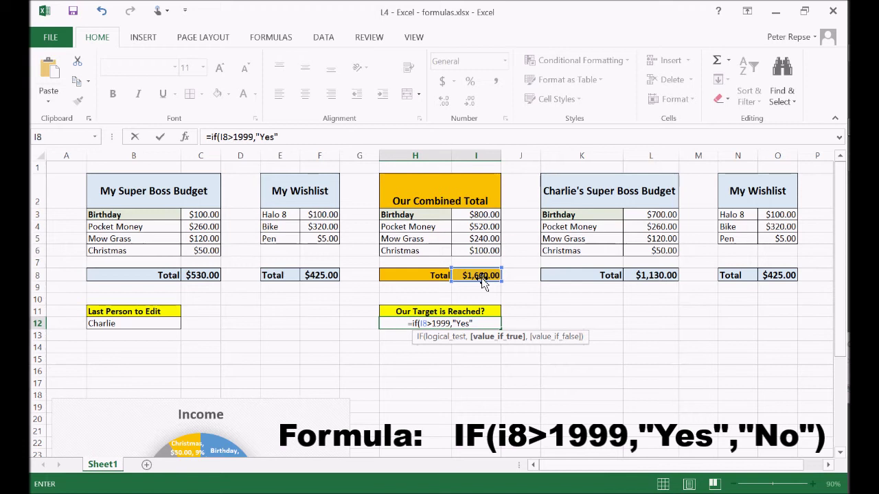
text(,)
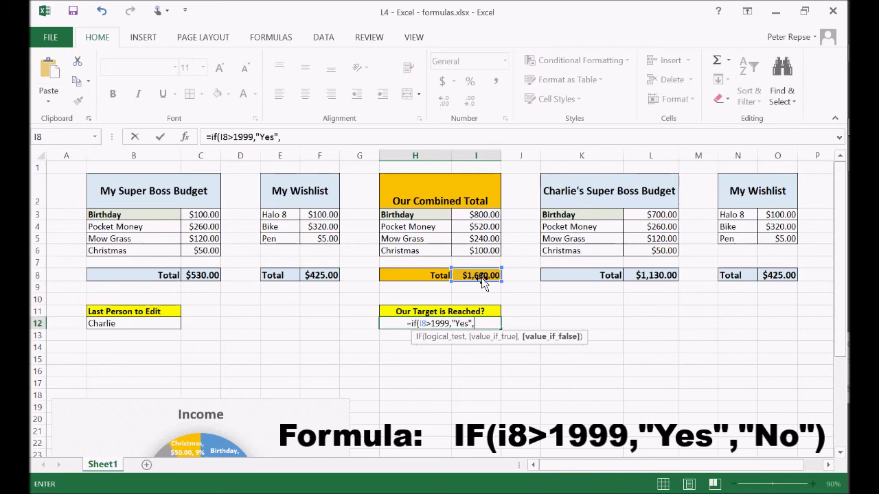
text(")
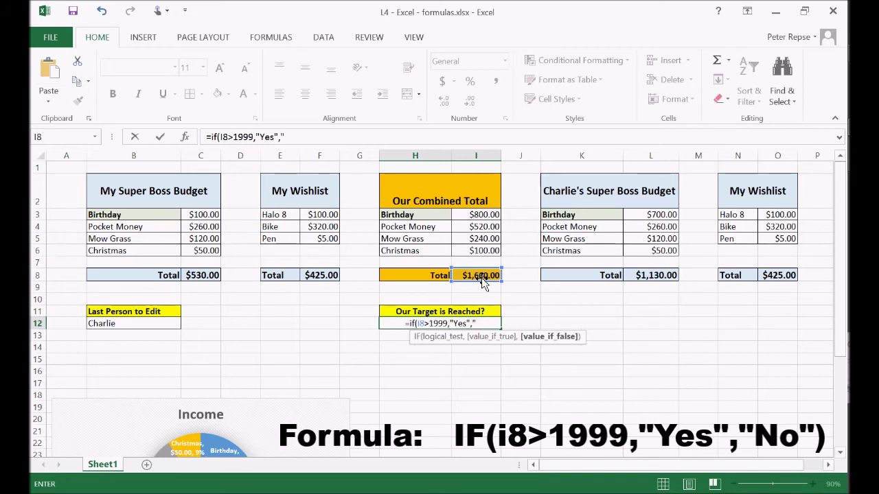
text(No")
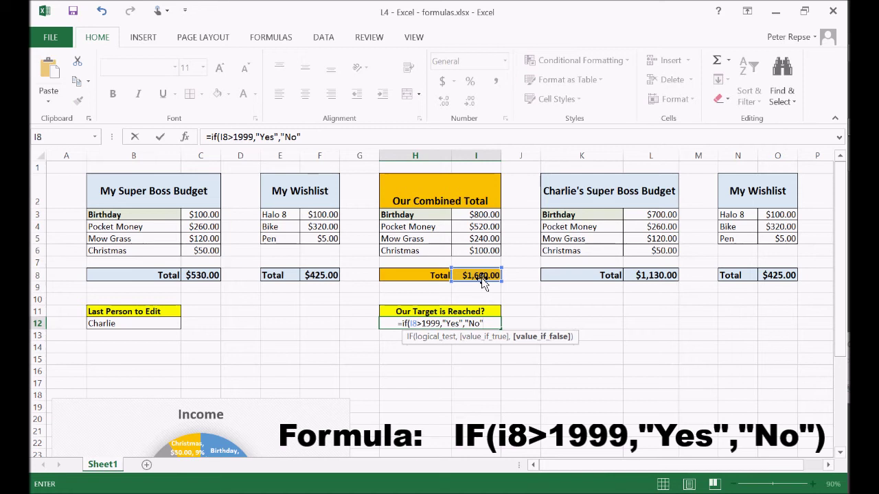
text())
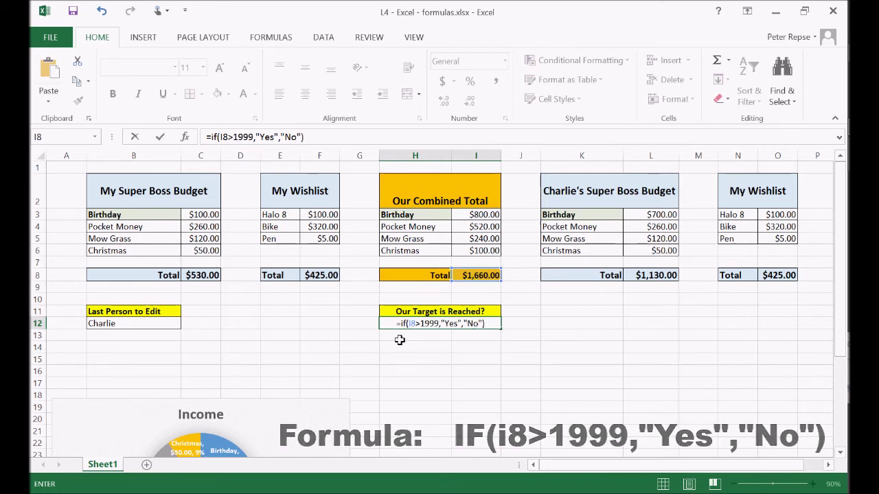
click(429, 324)
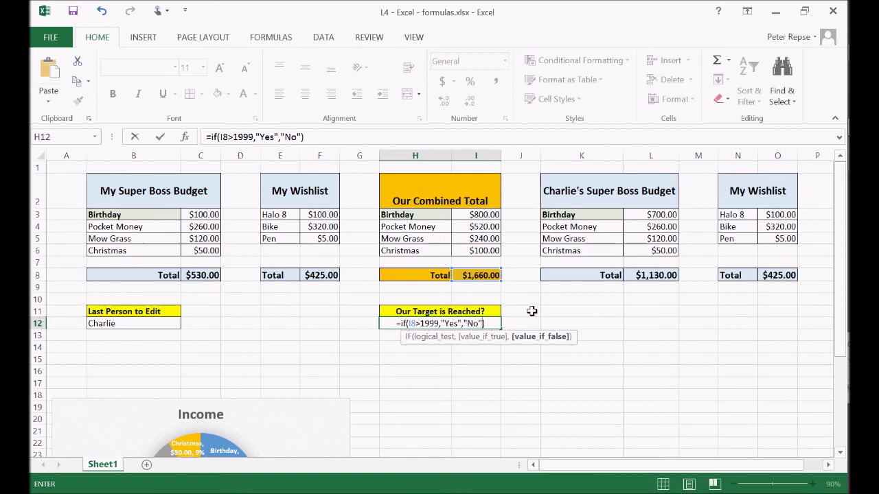
key(Return)
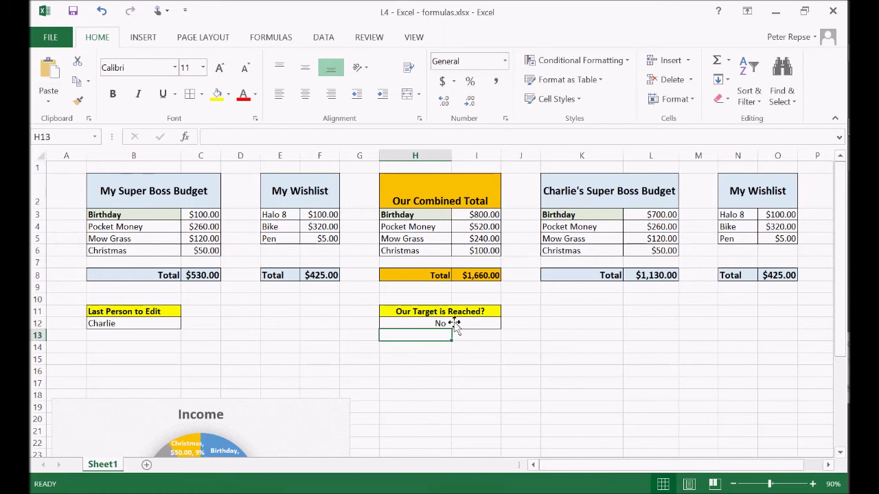
key(Up)
key(Up)
- Add +500 to the I3 Birthday formula, raising the total to $2,160.00 so H12 reads Yes
click(455, 323)
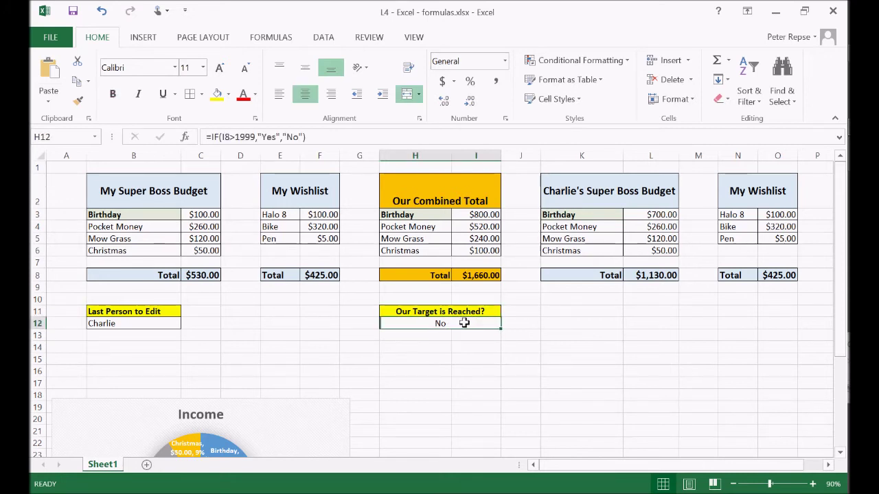
click(485, 217)
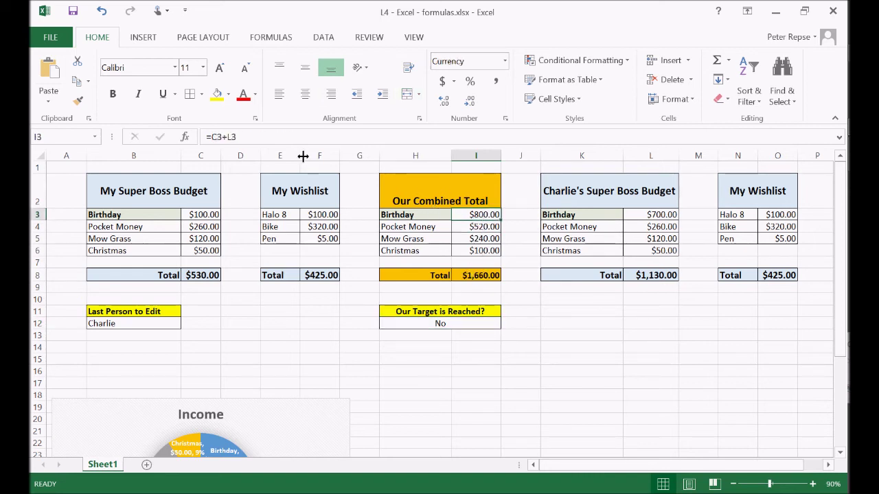
click(277, 137)
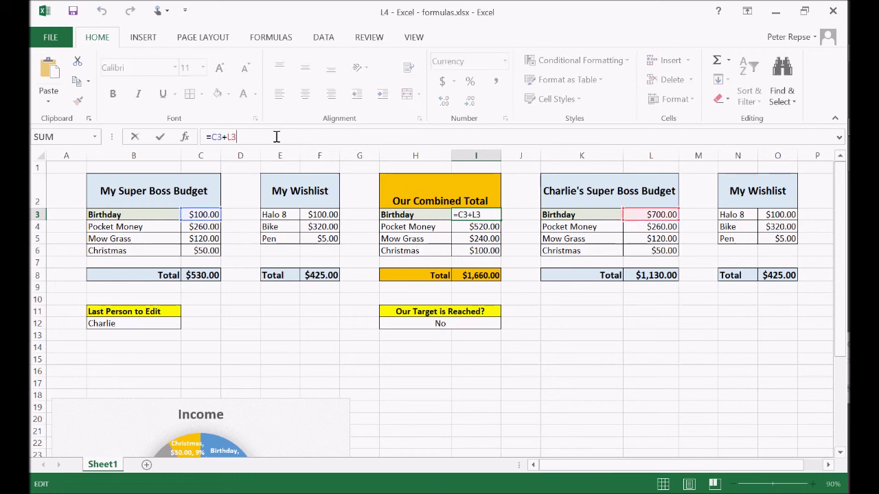
text(+500)
key(Return)
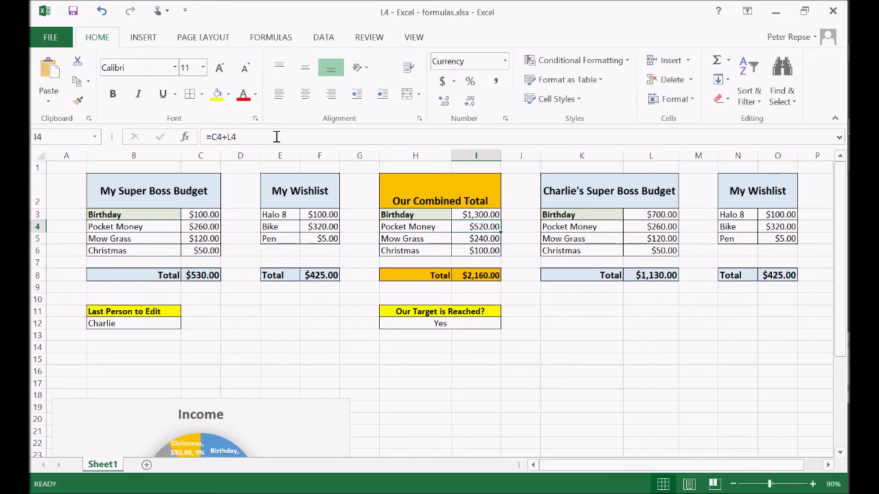
click(482, 277)
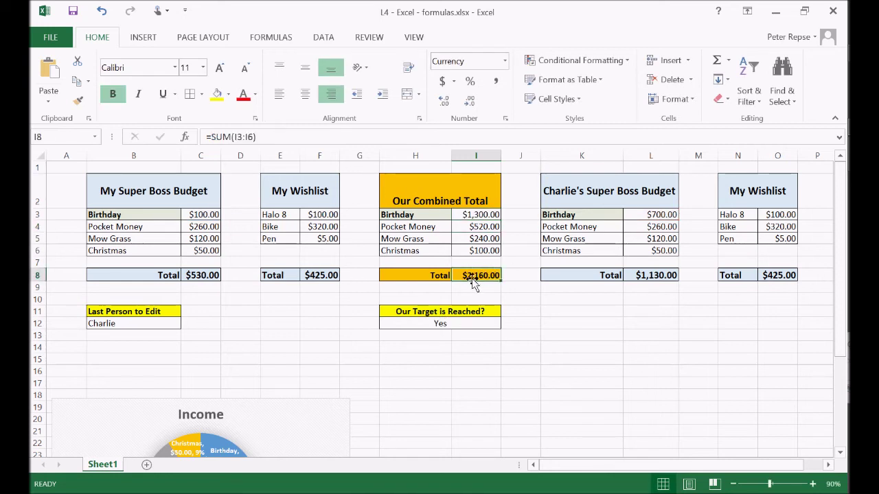
click(456, 324)
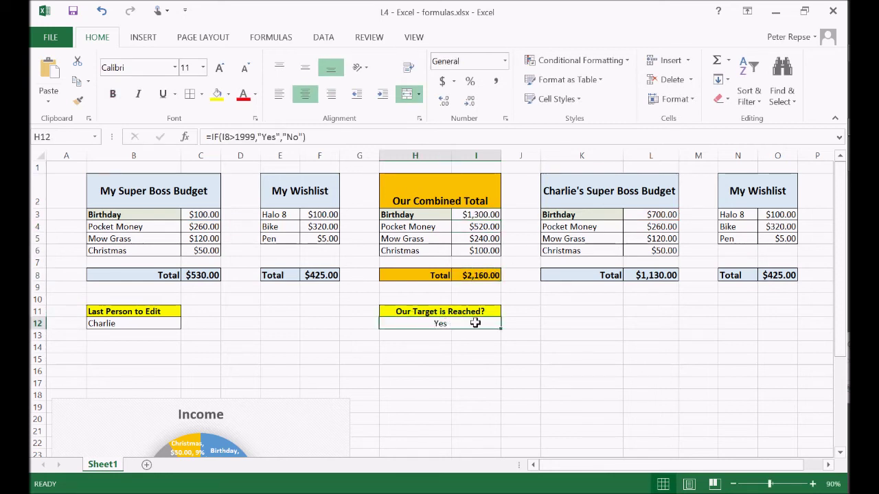
click(482, 276)
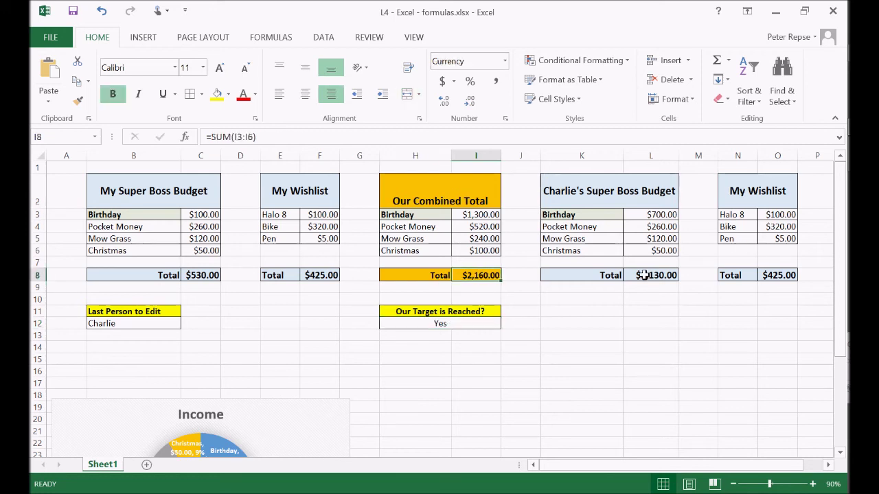
text(1999)
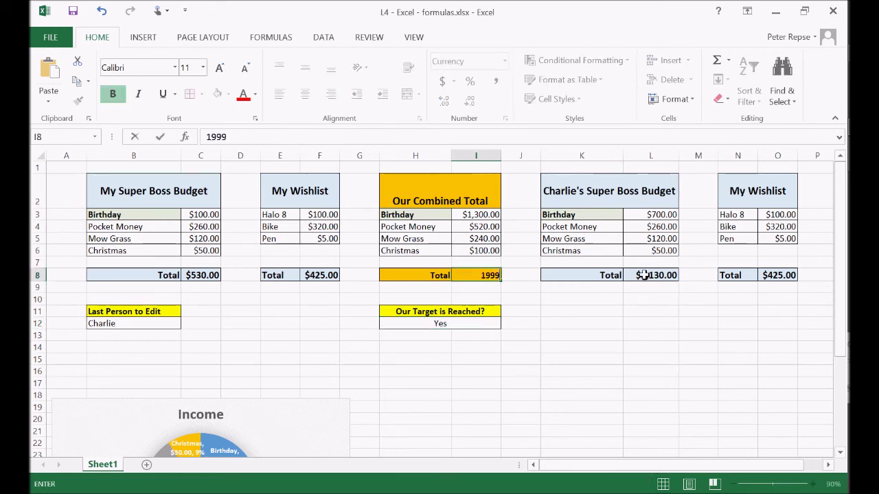
key(Return)
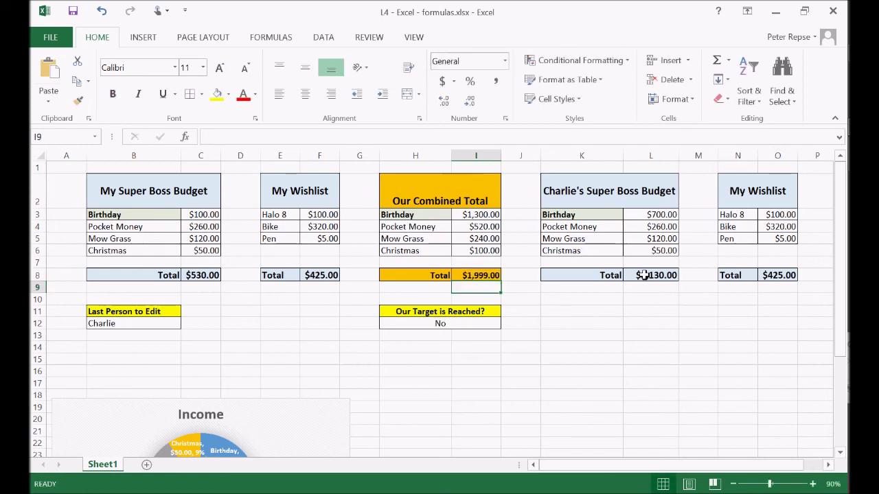
click(493, 276)
text(2)
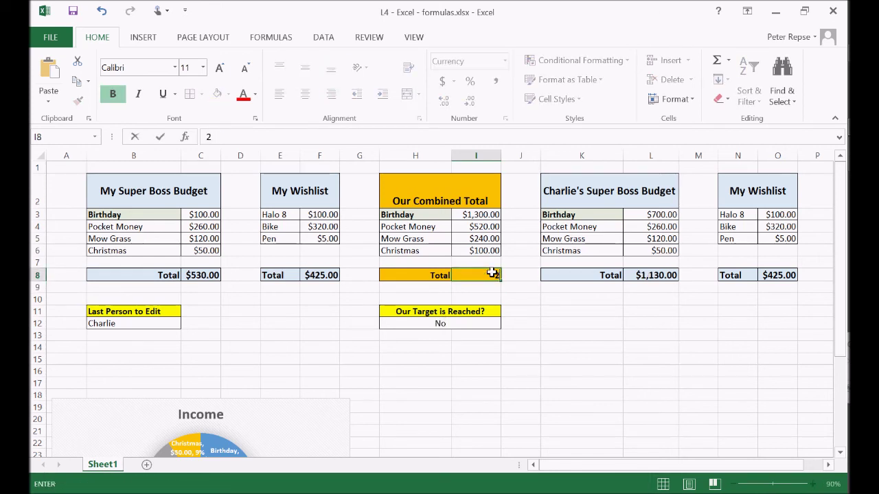
text(,001)
key(Return)
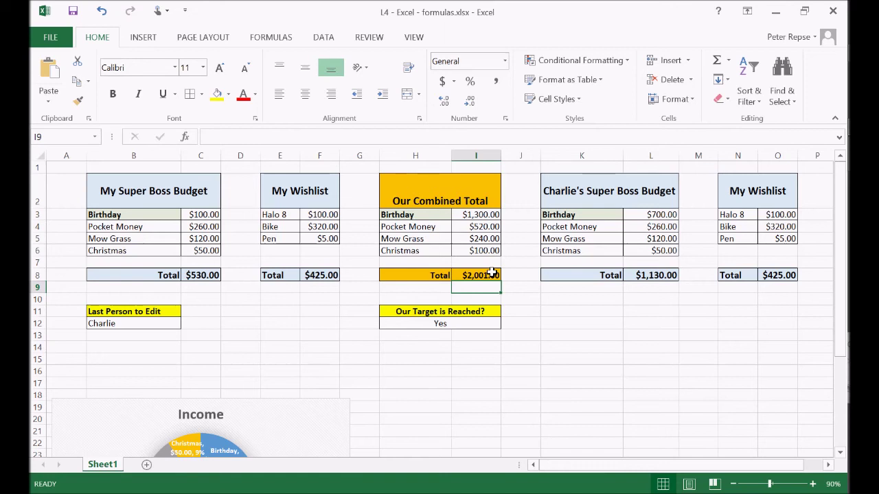
key(ctrl+z)
key(ctrl+z)
click(468, 324)
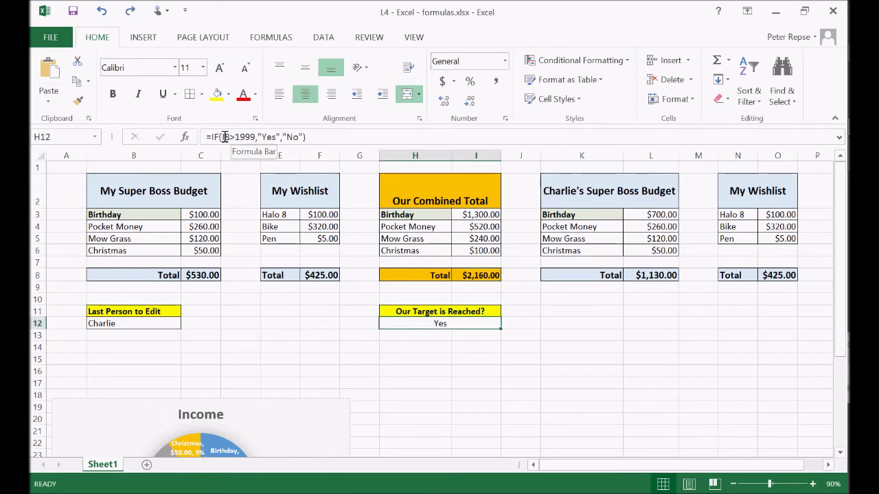
click(578, 347)
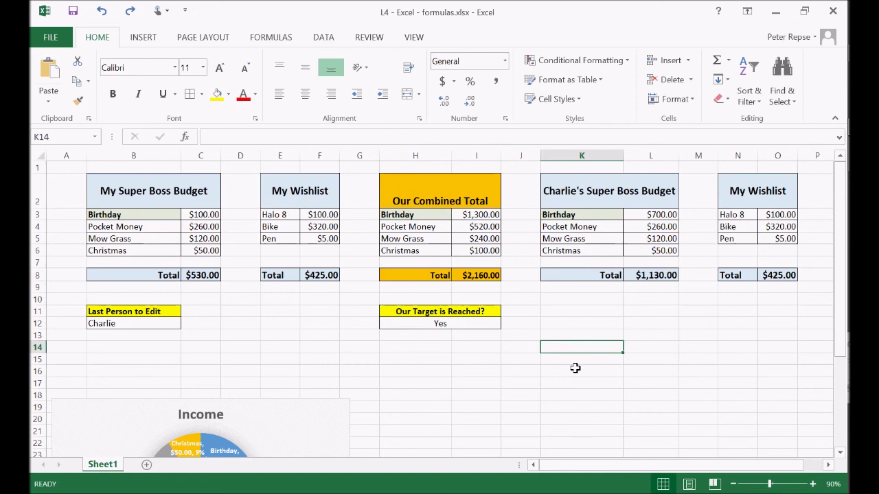
click(472, 324)
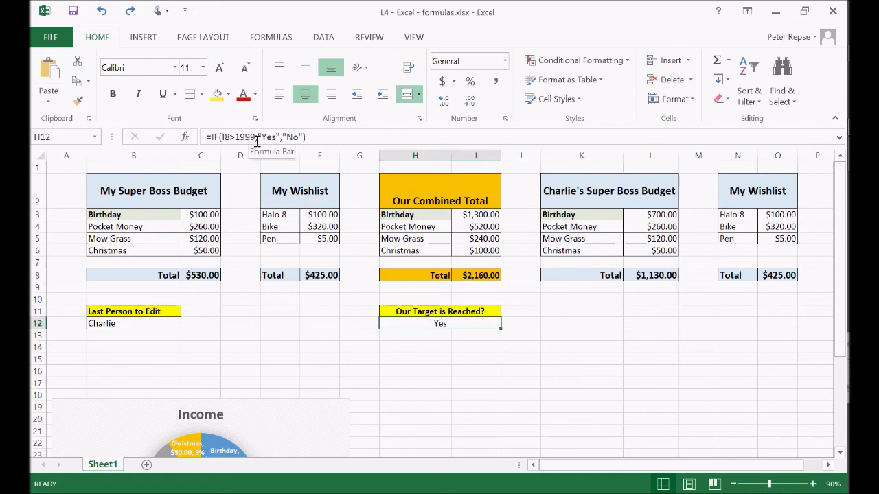
click(487, 274)
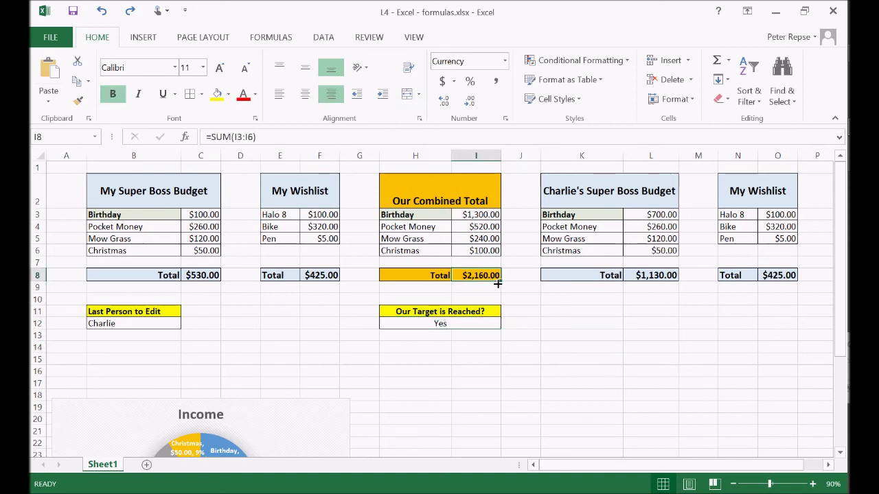